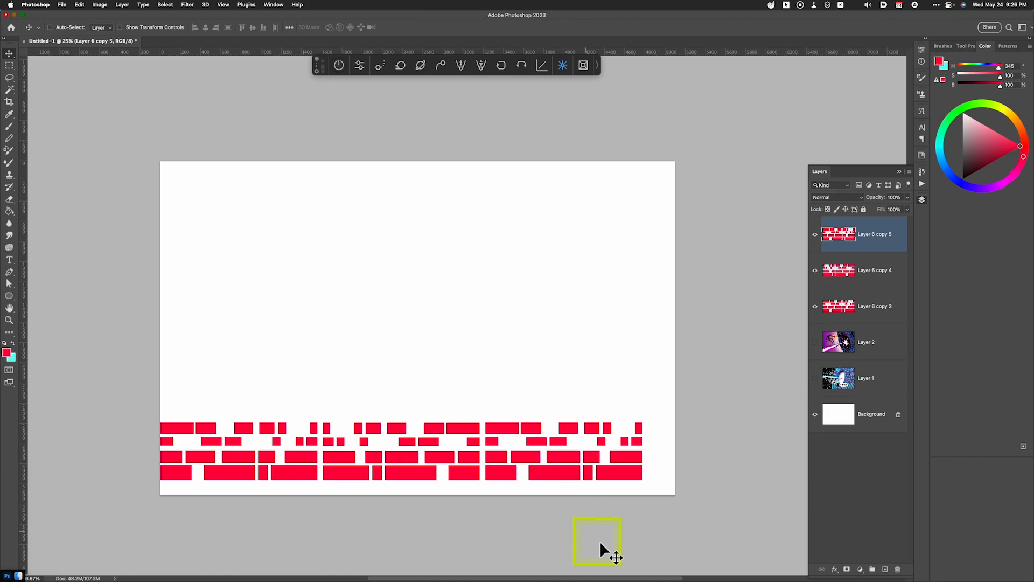
Step: Move the three red brick-pattern layers together slightly rightward to roughly centre them on the canvas, and merge them into one layer
{"action": "left_click", "coordinate": [849, 304], "text": "shift"}
{"action": "key", "text": "v"}
{"action": "mouse_move", "coordinate": [624, 484]}
{"action": "left_mouse_down"}
{"action": "mouse_move", "coordinate": [643, 486]}
{"action": "mouse_move", "coordinate": [634, 493]}
{"action": "left_mouse_up"}
{"action": "key", "text": "super+e"}
{"action": "left_click", "coordinate": [815, 234]}
{"action": "left_click", "coordinate": [815, 234]}
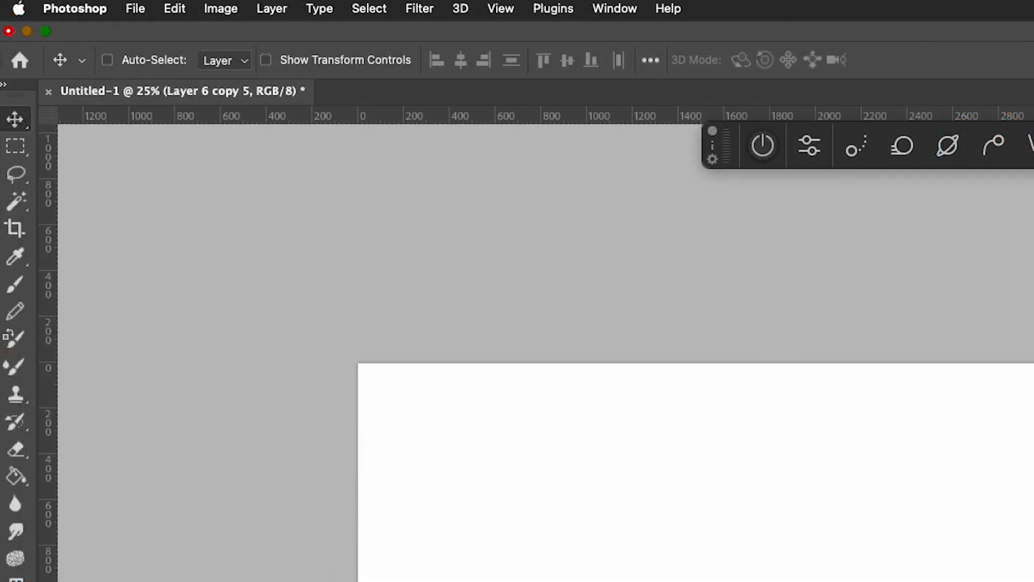
Step: Apply the Polar Coordinates filter to the merged brick layer with Rectangular to Polar, zooming the preview out to 6.3% to check the ring
{"action": "left_click", "coordinate": [431, 15]}
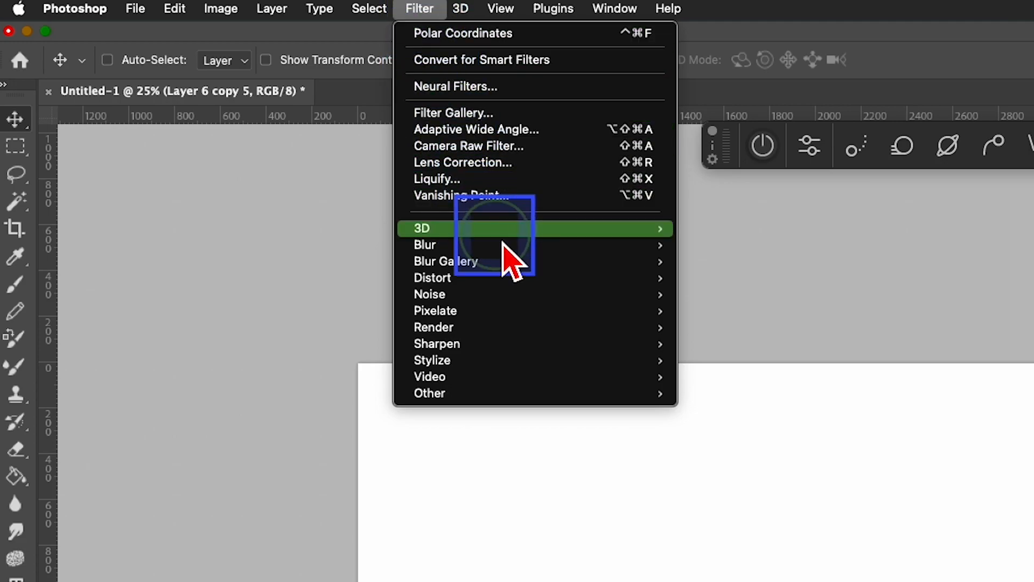
{"action": "mouse_move", "coordinate": [526, 281]}
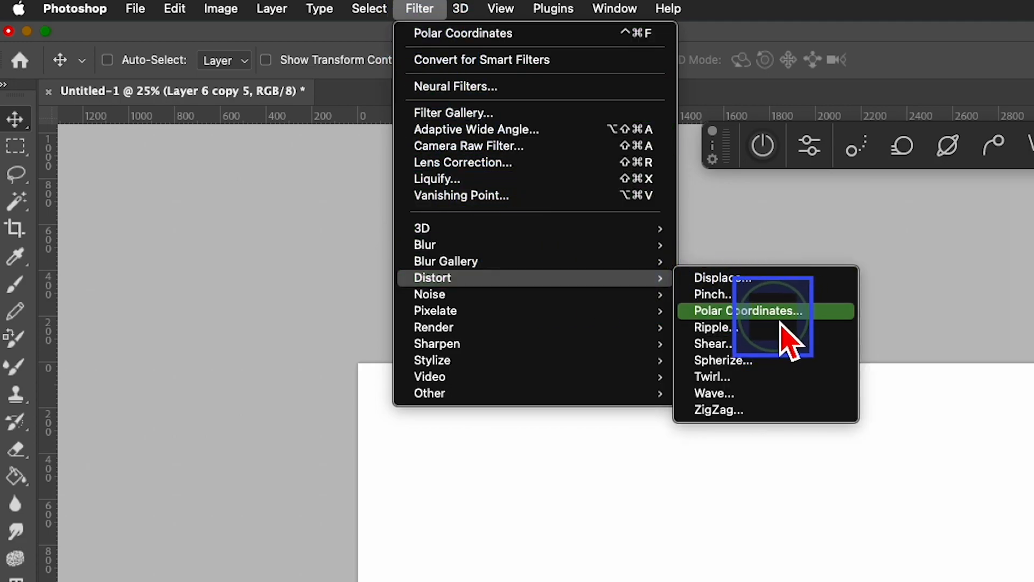
{"action": "left_click", "coordinate": [850, 317]}
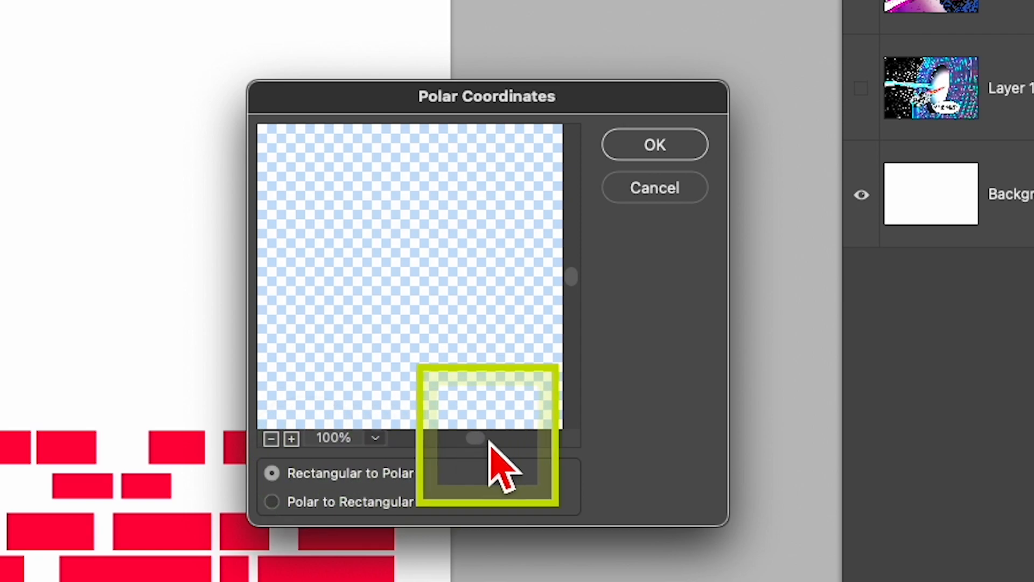
{"action": "left_click_drag", "start_coordinate": [475, 442], "coordinate": [460, 449]}
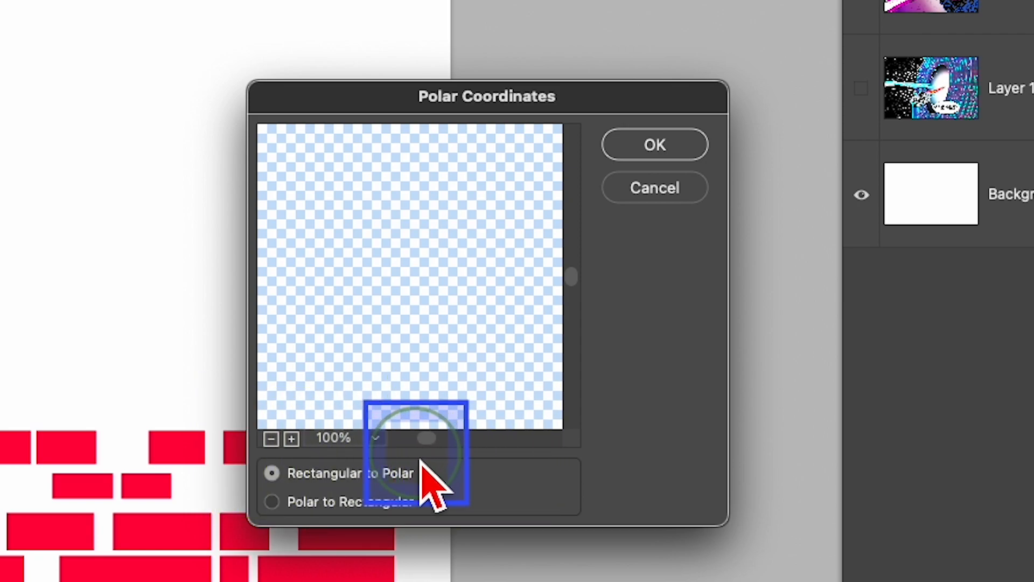
{"action": "left_click", "coordinate": [272, 439]}
{"action": "left_click", "coordinate": [278, 444]}
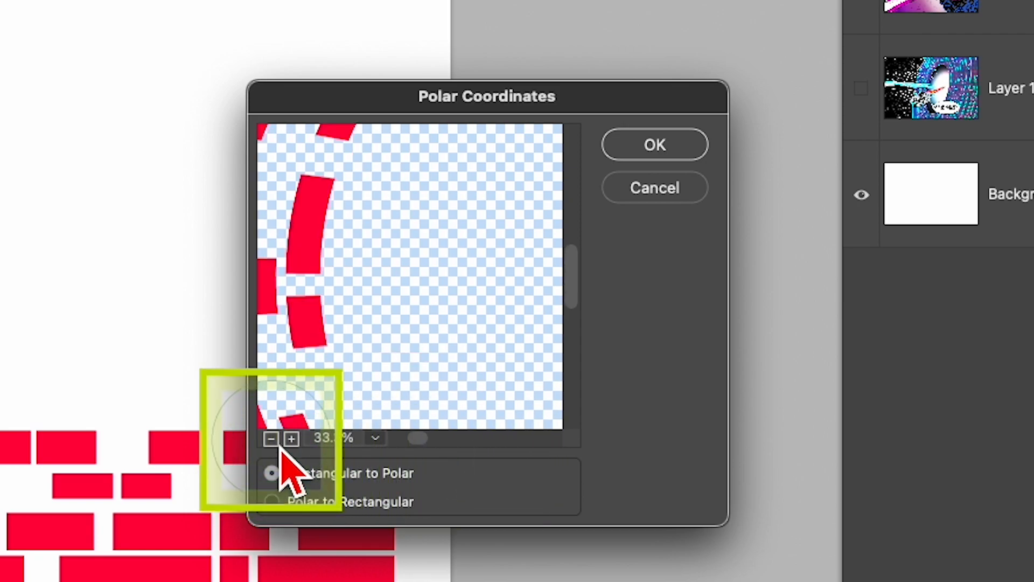
{"action": "left_click", "coordinate": [278, 445]}
{"action": "left_click", "coordinate": [278, 445]}
{"action": "left_click", "coordinate": [278, 445]}
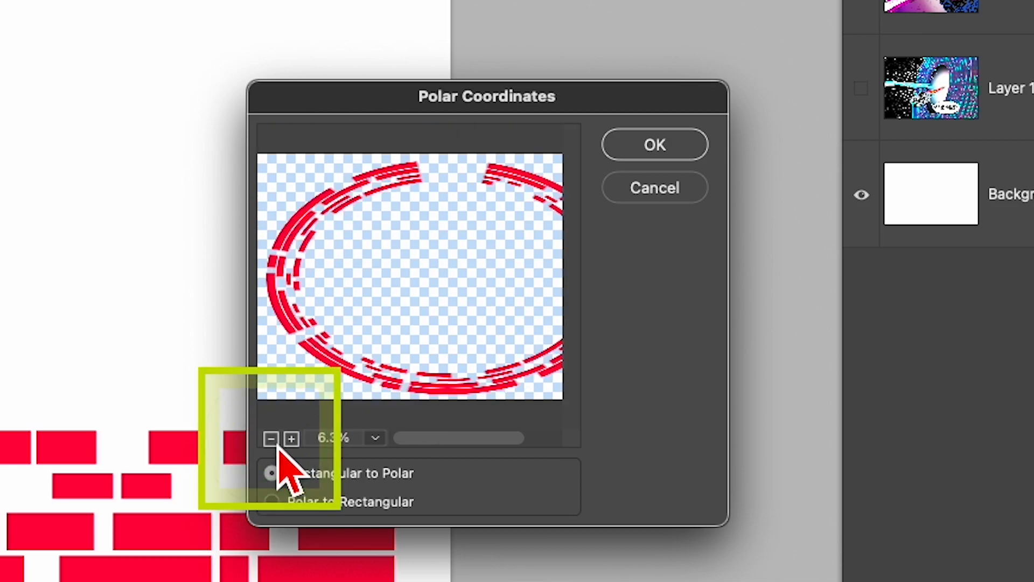
{"action": "left_click_drag", "start_coordinate": [512, 370], "coordinate": [474, 416]}
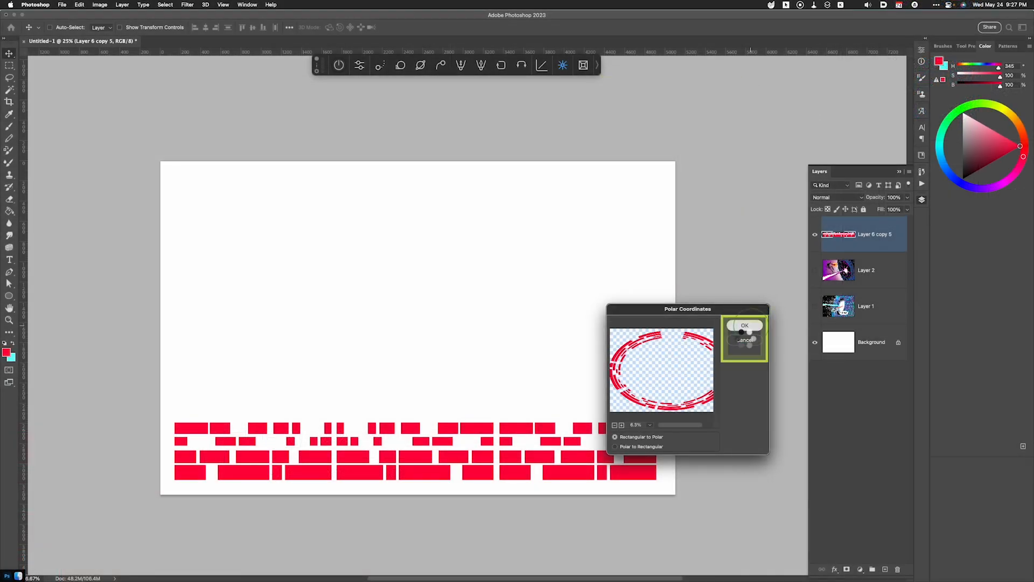
{"action": "left_click", "coordinate": [744, 326]}
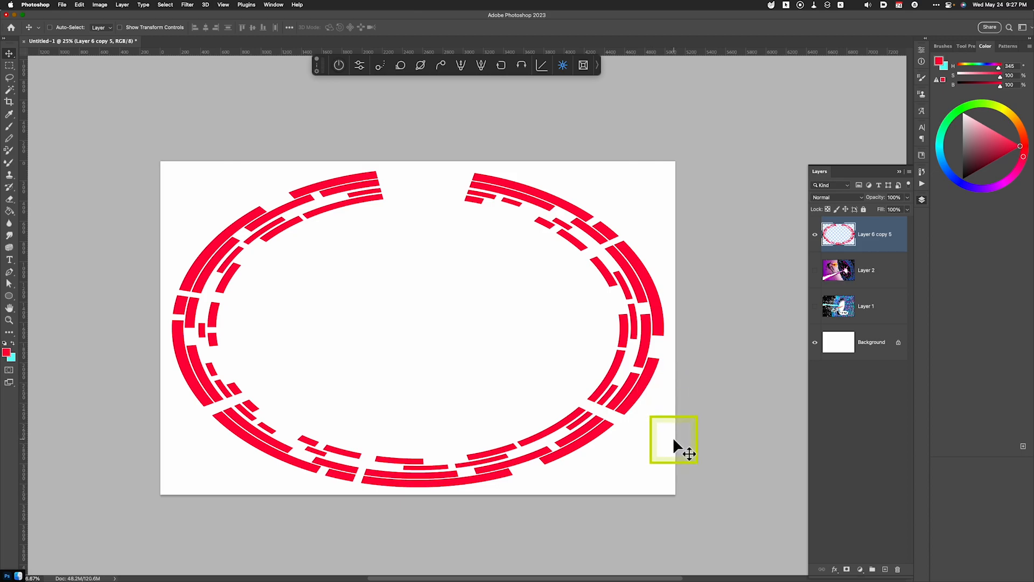
Step: Duplicate the red ring layer, scale the copy to about 79% around its centre, and flip it vertically
{"action": "key", "text": "super"}
{"action": "key", "text": "super+j"}
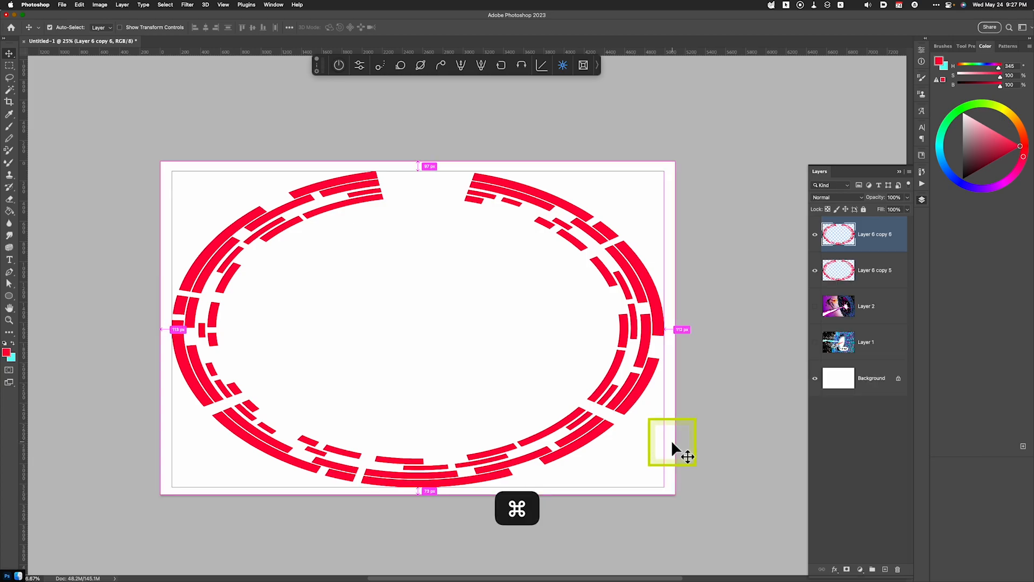
{"action": "key", "text": "super+t"}
{"action": "key", "text": "alt"}
{"action": "left_click_drag", "start_coordinate": [665, 488], "coordinate": [612, 453]}
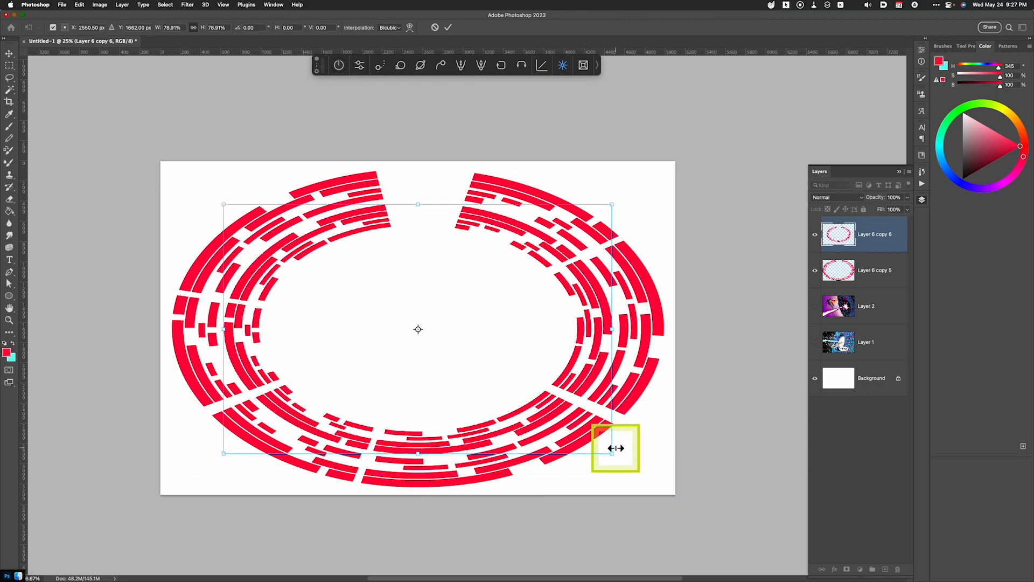
{"action": "right_click", "coordinate": [548, 376]}
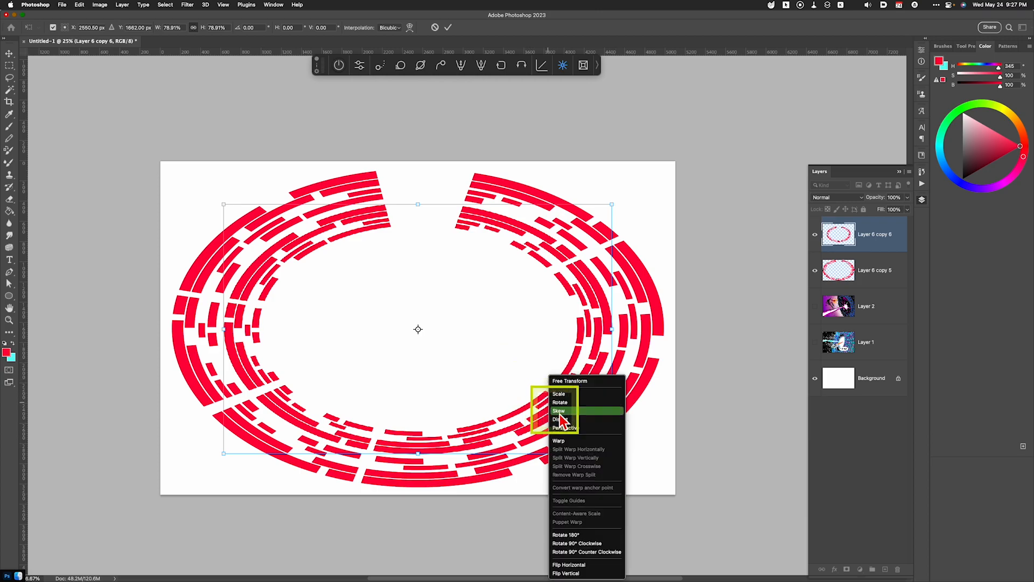
{"action": "left_click", "coordinate": [582, 574]}
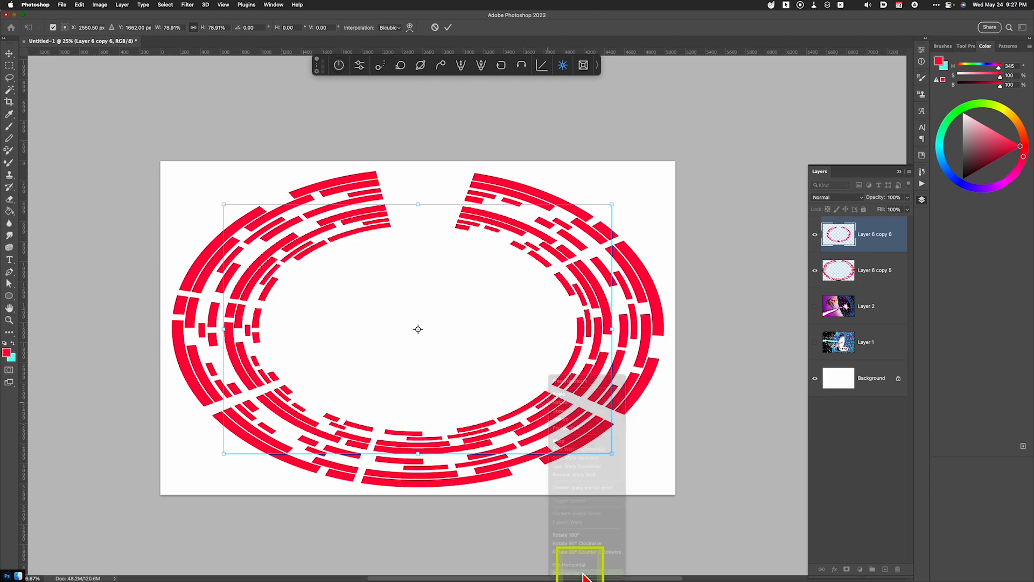
{"action": "key", "text": "Return"}
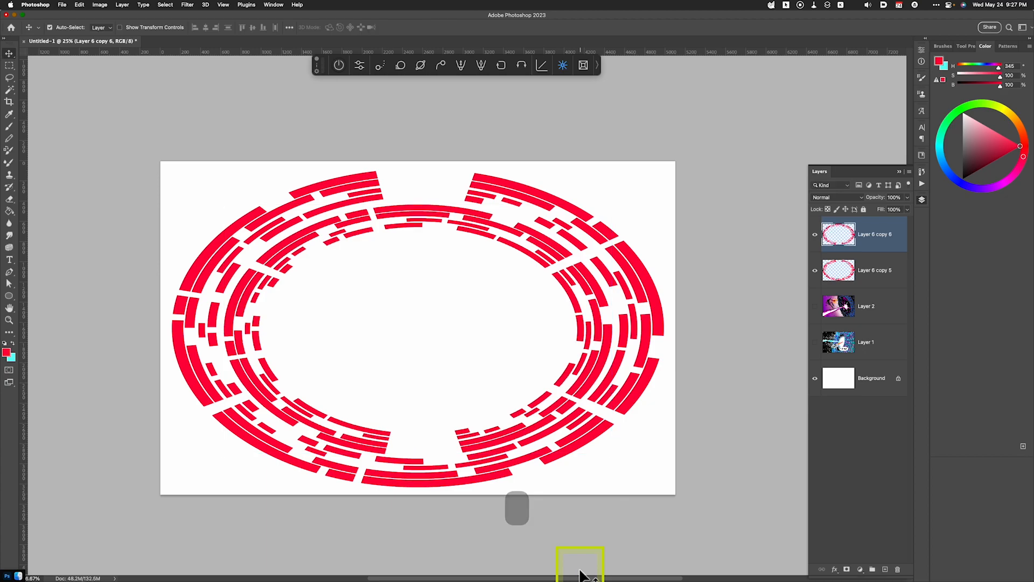
Step: Duplicate the smaller ring, scale the new copy to about 80% around its centre, and flip it vertically
{"action": "key", "text": "super+j"}
{"action": "key", "text": "super+t"}
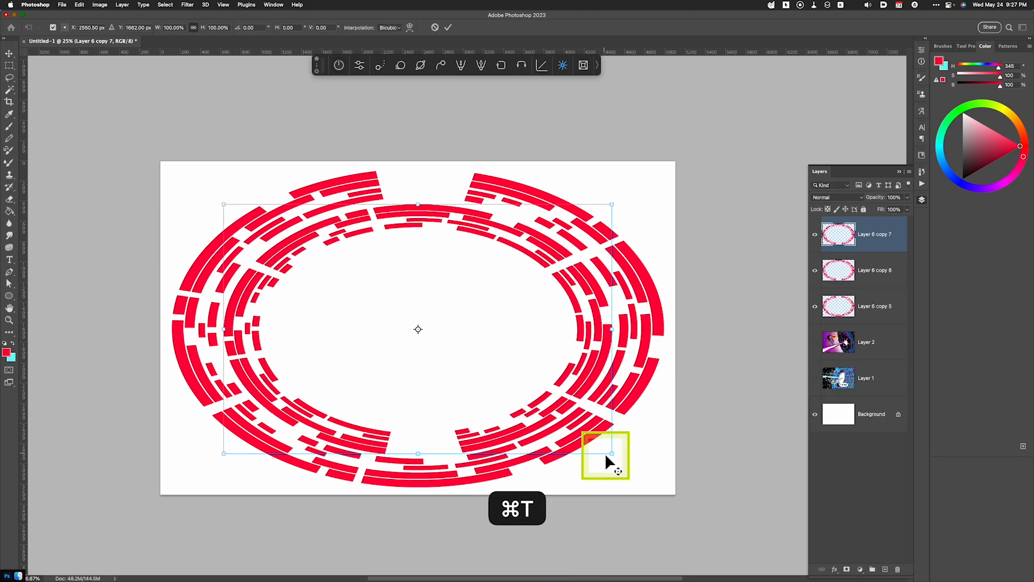
{"action": "left_click_drag", "start_coordinate": [613, 453], "coordinate": [579, 427]}
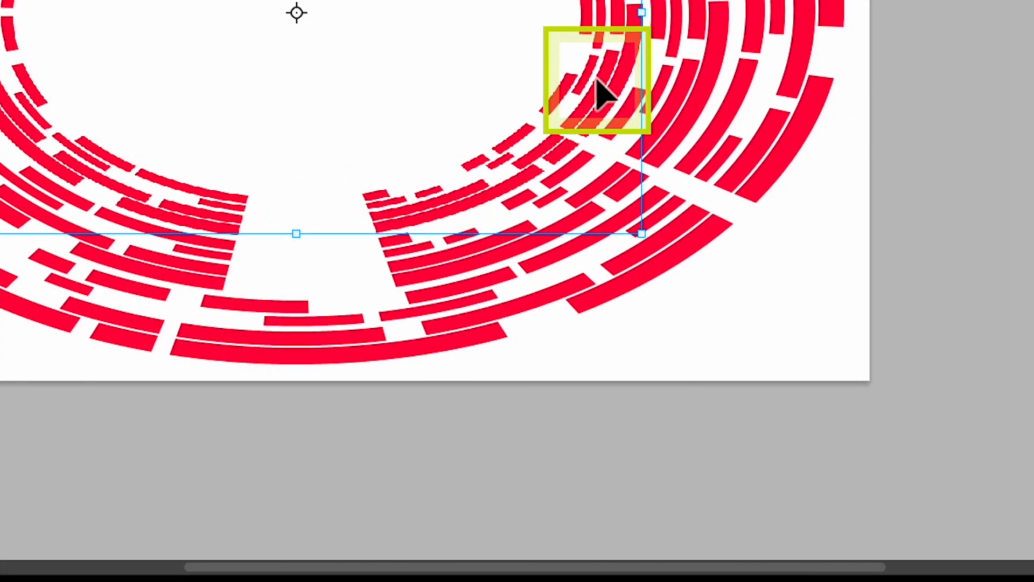
{"action": "right_click", "coordinate": [555, 358]}
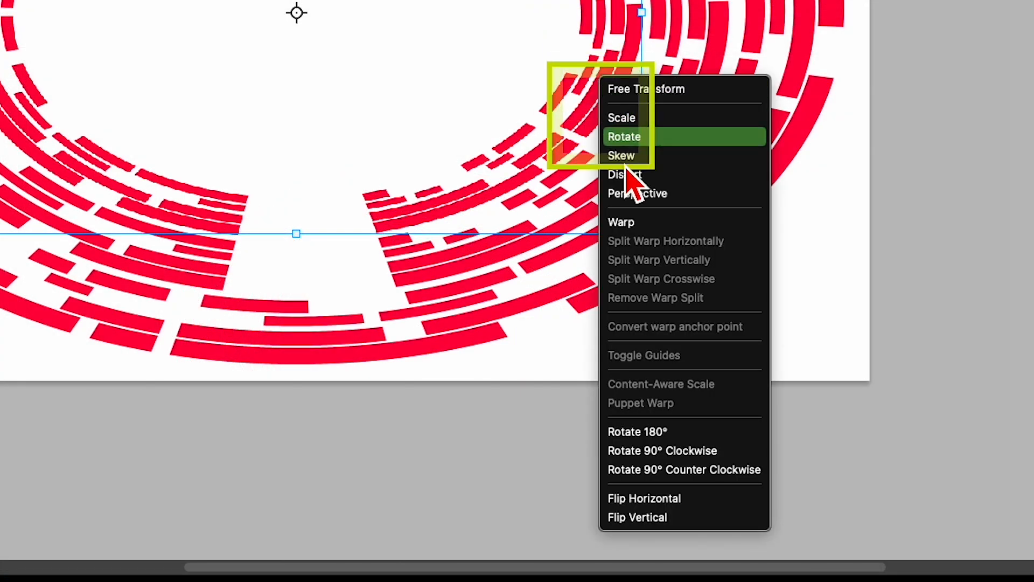
{"action": "left_click", "coordinate": [641, 517]}
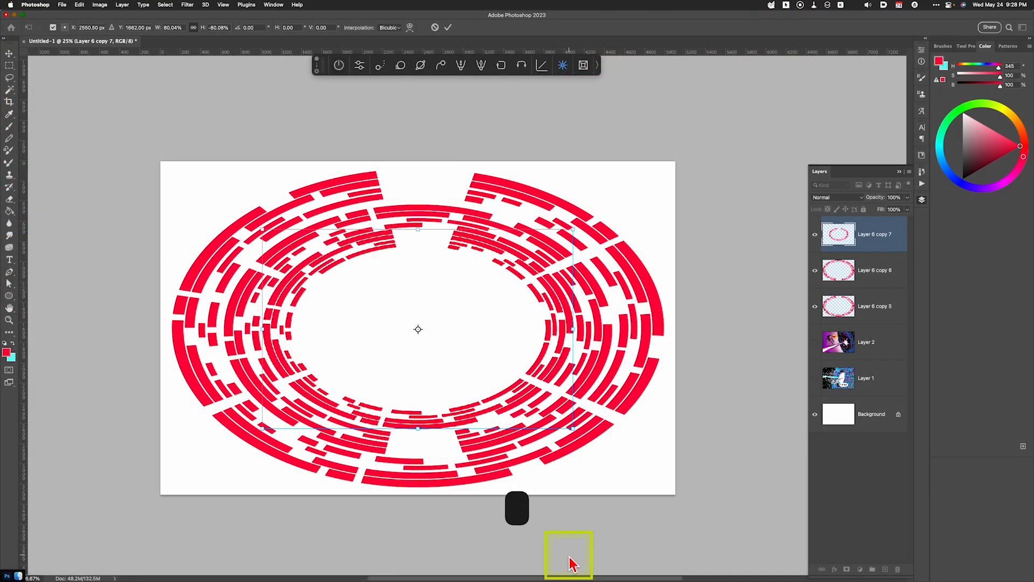
{"action": "key", "text": "Return"}
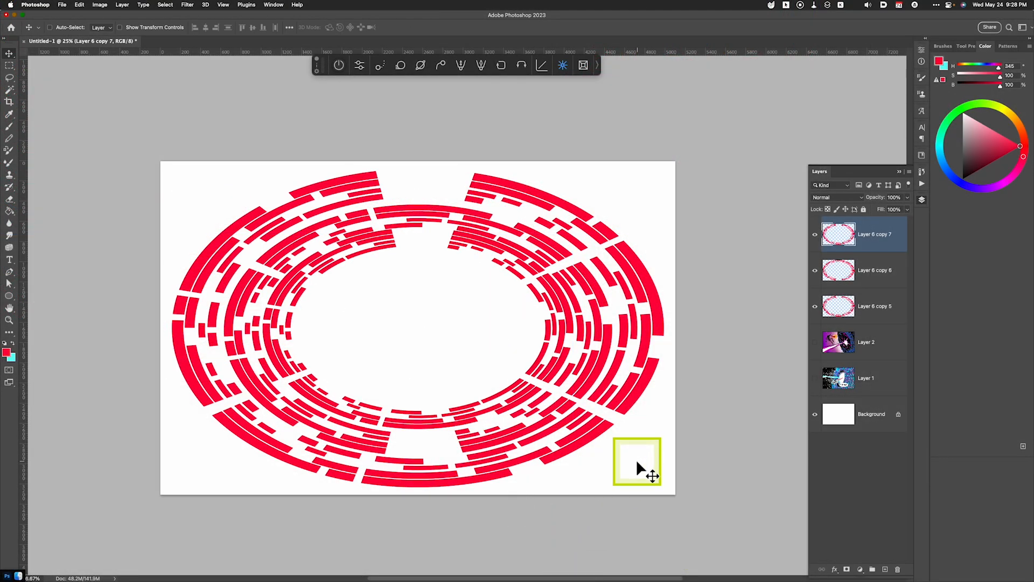
Step: Merge the three red ring layers into a single layer
{"action": "left_click", "coordinate": [864, 318], "text": "shift"}
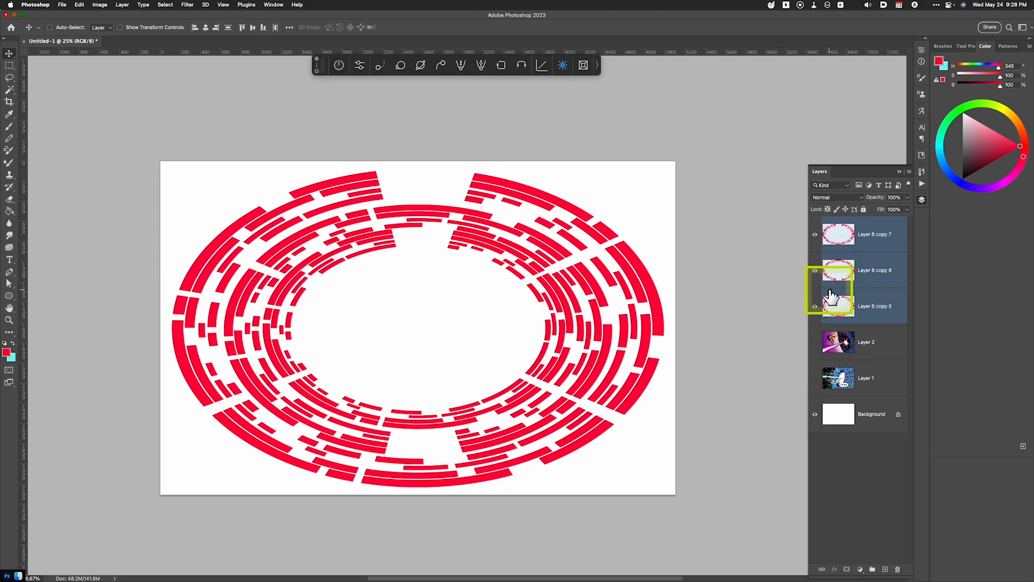
{"action": "key", "text": "super"}
{"action": "key", "text": "super+e"}
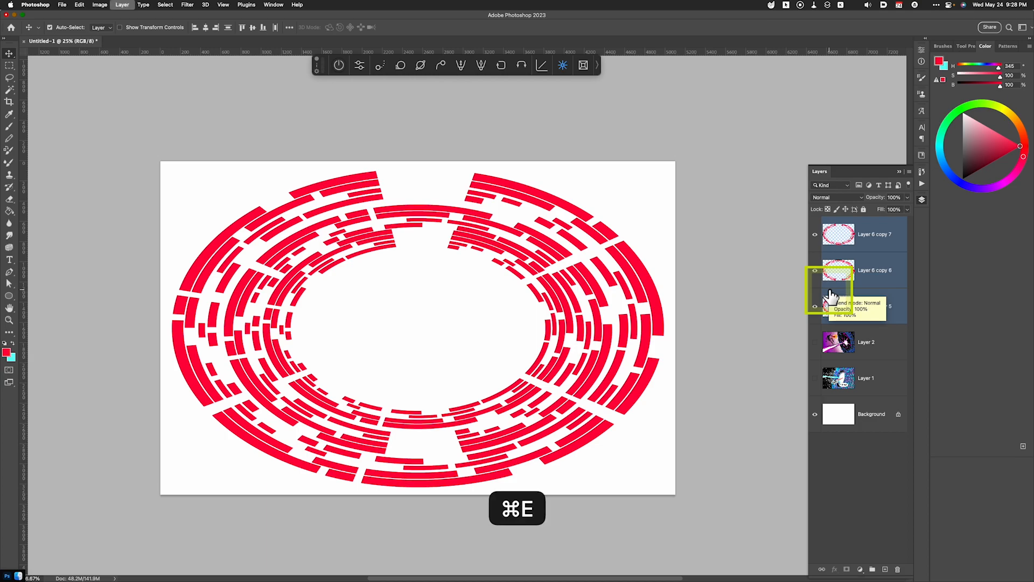
Step: Apply a Perspective transform to the merged rings, spreading the lower corners outward to about twice the original width
{"action": "key", "text": "super"}
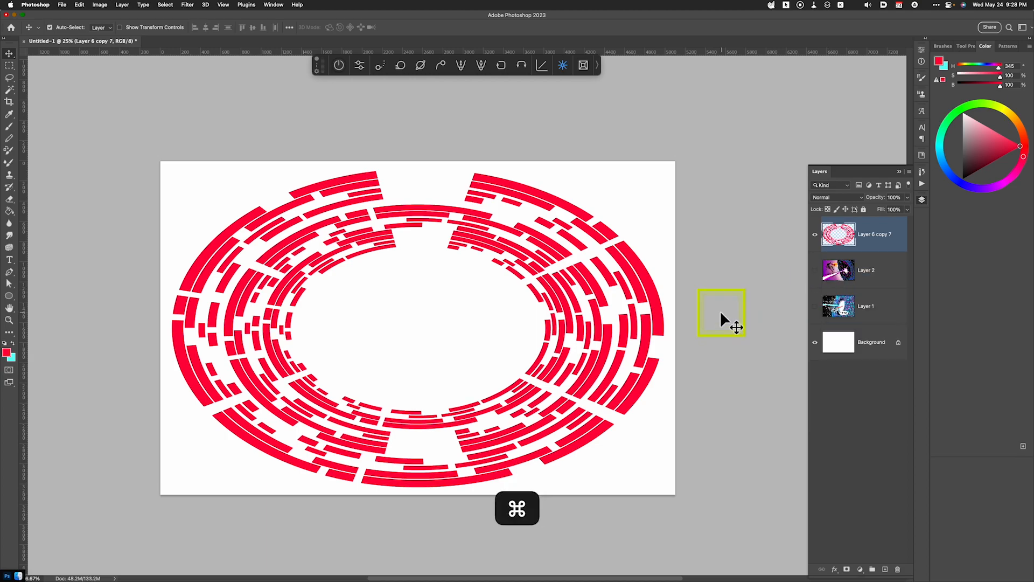
{"action": "key", "text": "super+t"}
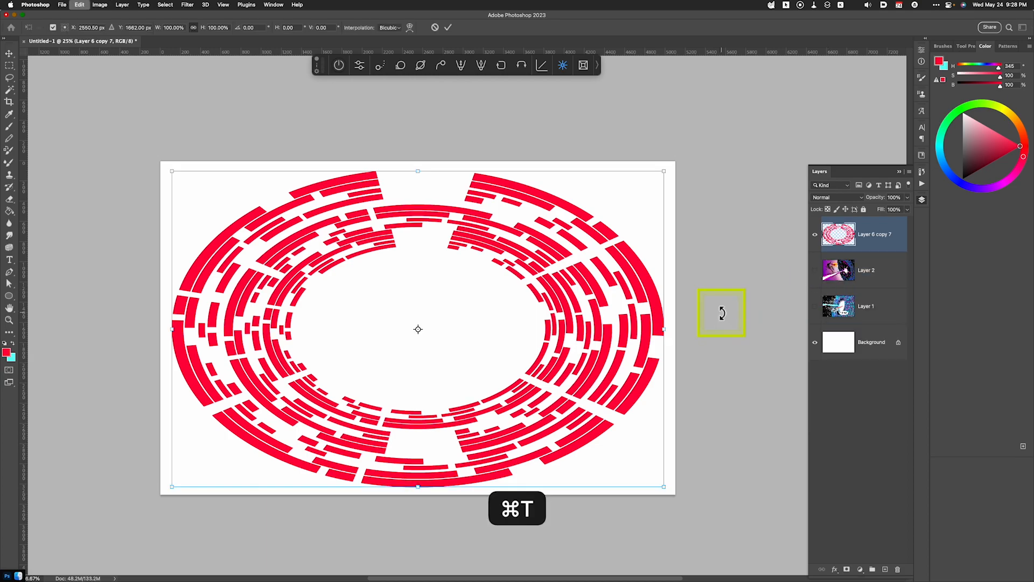
{"action": "right_click", "coordinate": [570, 335]}
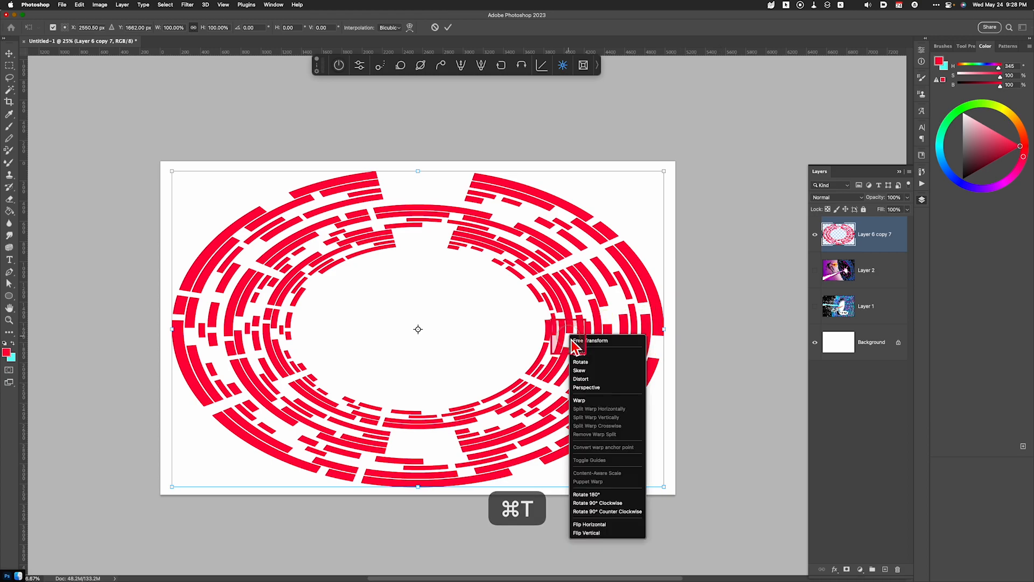
{"action": "left_click", "coordinate": [592, 387]}
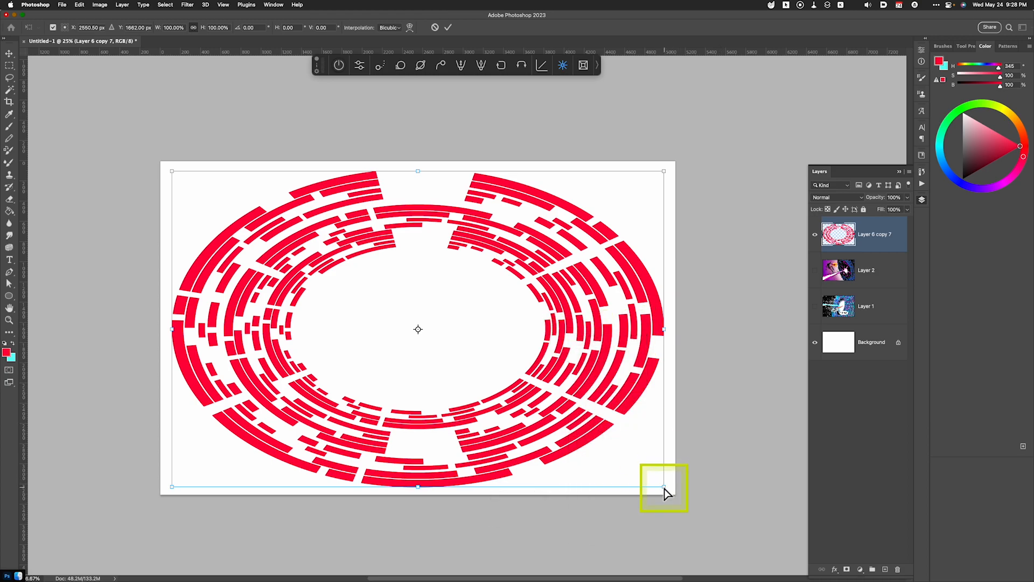
{"action": "left_click_drag", "start_coordinate": [663, 487], "coordinate": [902, 497]}
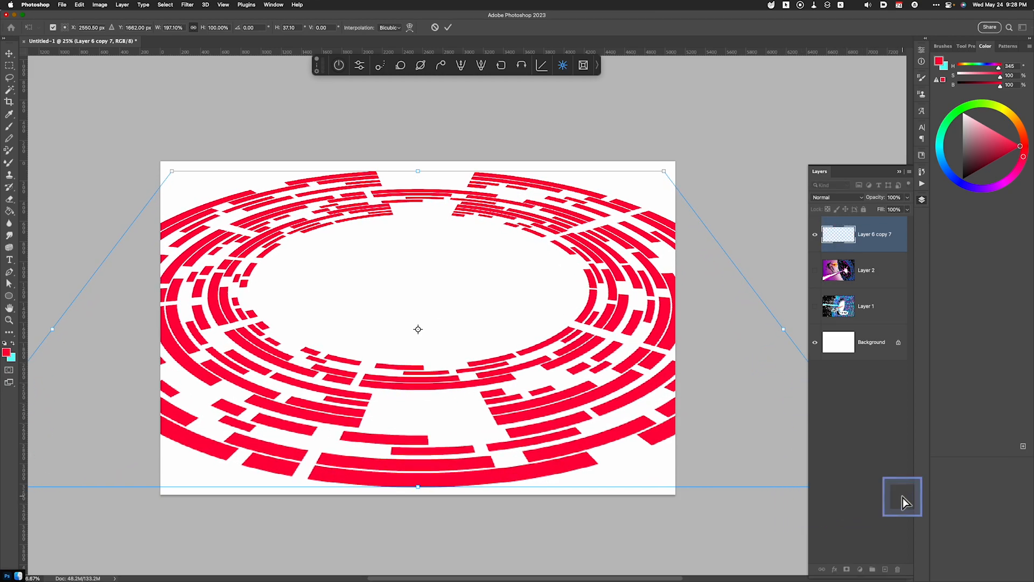
{"action": "key", "text": "Return"}
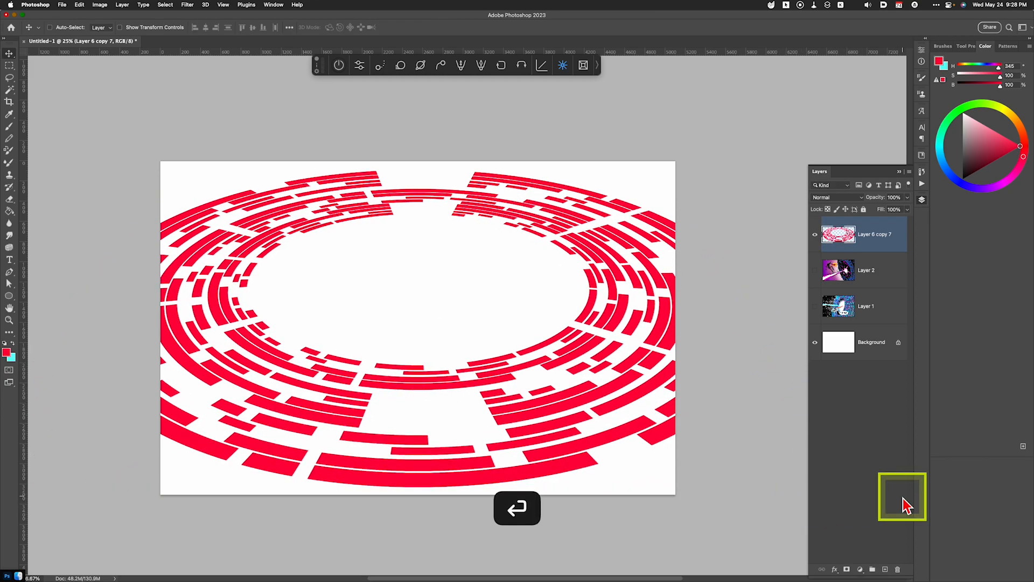
Step: Scale the perspective ring artwork down proportionally around its centre so it fits inside the canvas with margins
{"action": "key", "text": "super+minus"}
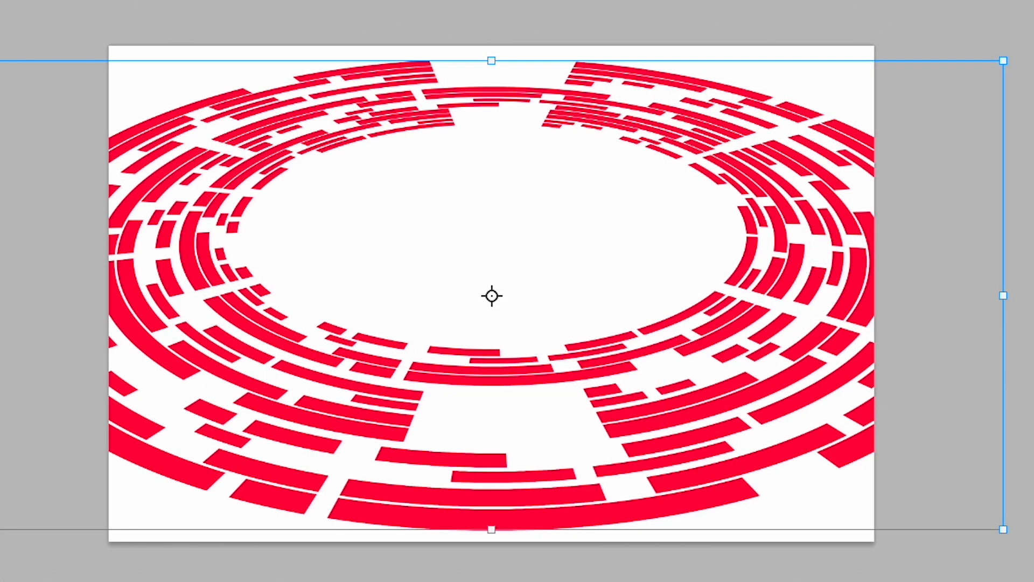
{"action": "left_click_drag", "start_coordinate": [1005, 532], "coordinate": [823, 447]}
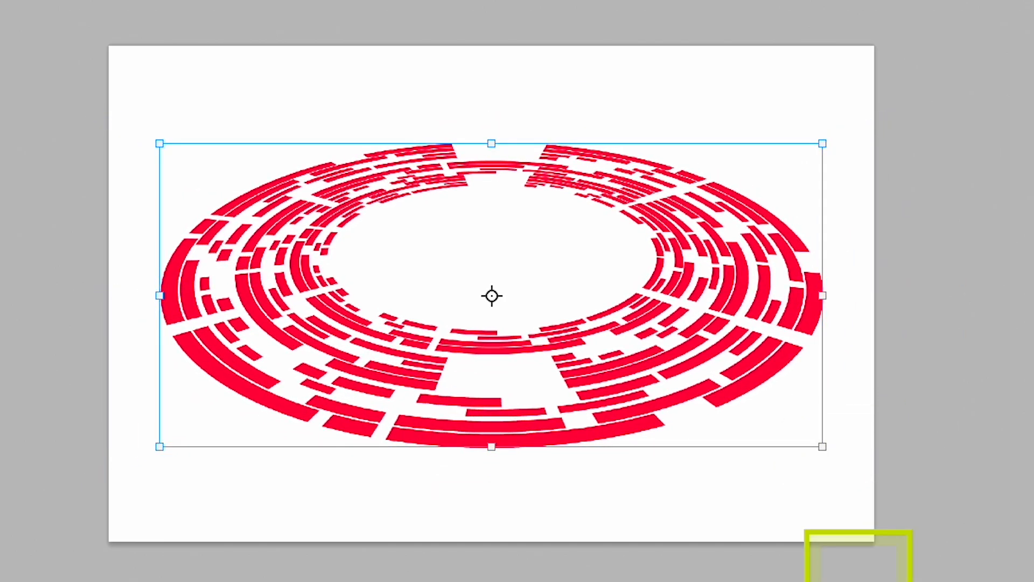
{"action": "key", "text": "Return"}
{"action": "key", "text": "super+equal"}
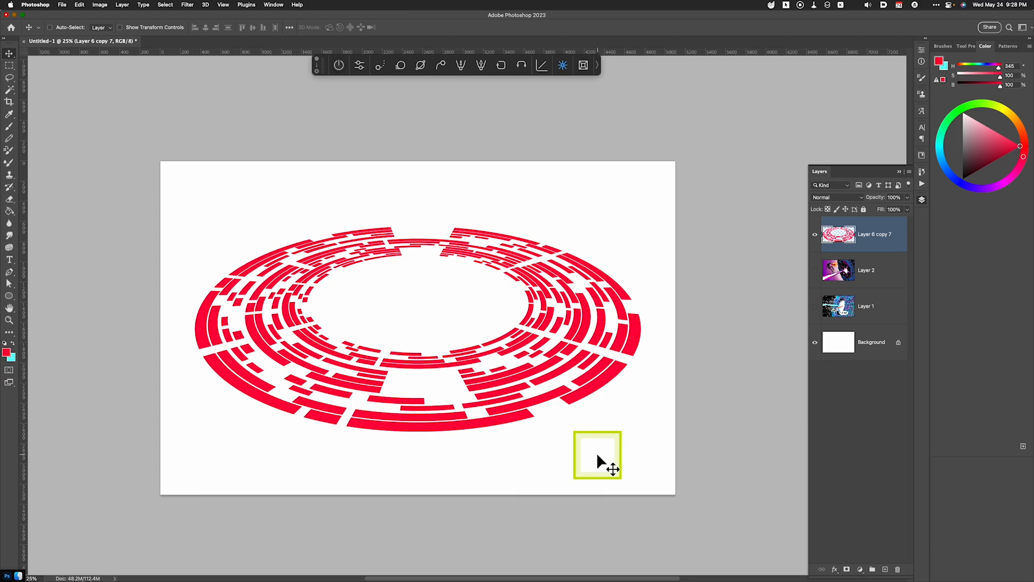
{"action": "key", "text": "super+equal"}
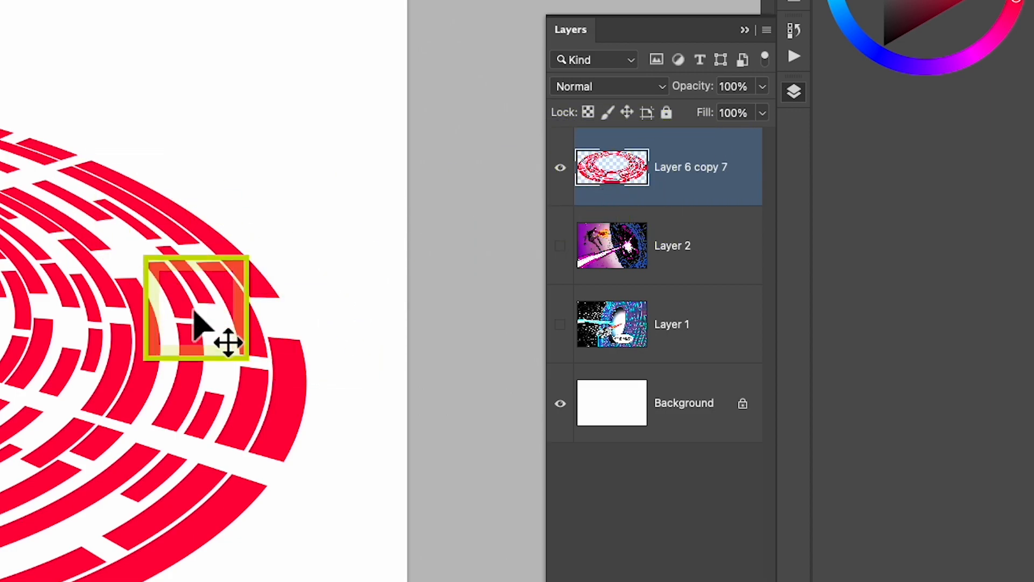
Step: Load the ring layer's pixels as a selection and add a new empty layer above it
{"action": "left_click", "coordinate": [611, 166], "text": "super"}
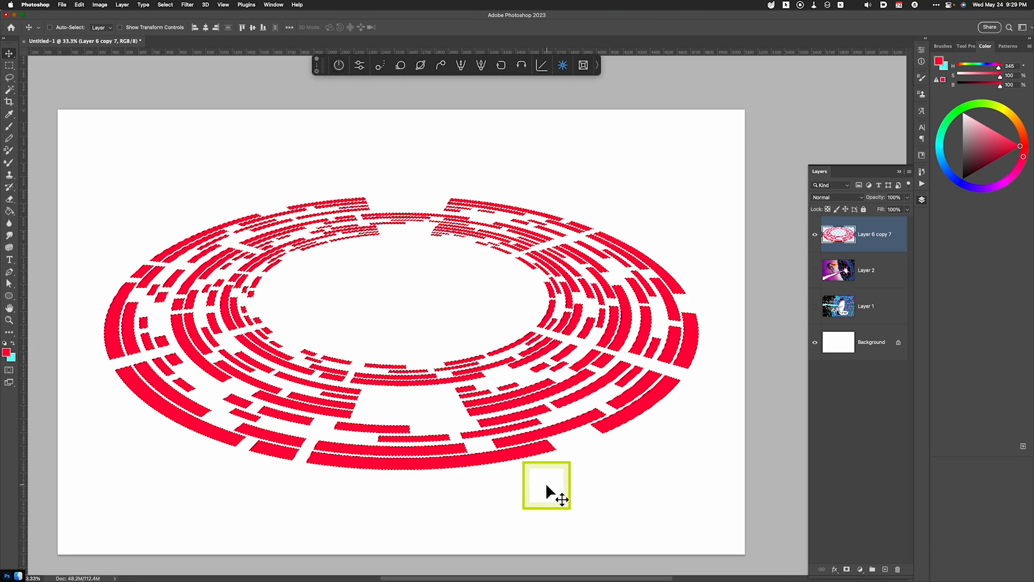
{"action": "key", "text": "shift"}
{"action": "key", "text": "alt+shift+super+n"}
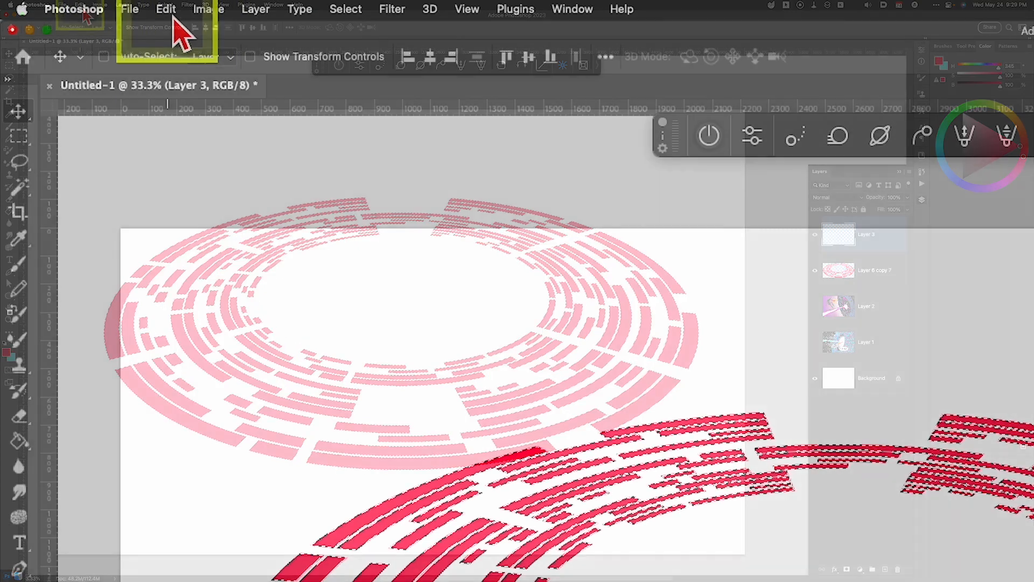
Step: Stroke the ring selection on the new empty layer with a 5 px red line, located at the centre of the selection edge
{"action": "left_click", "coordinate": [81, 5]}
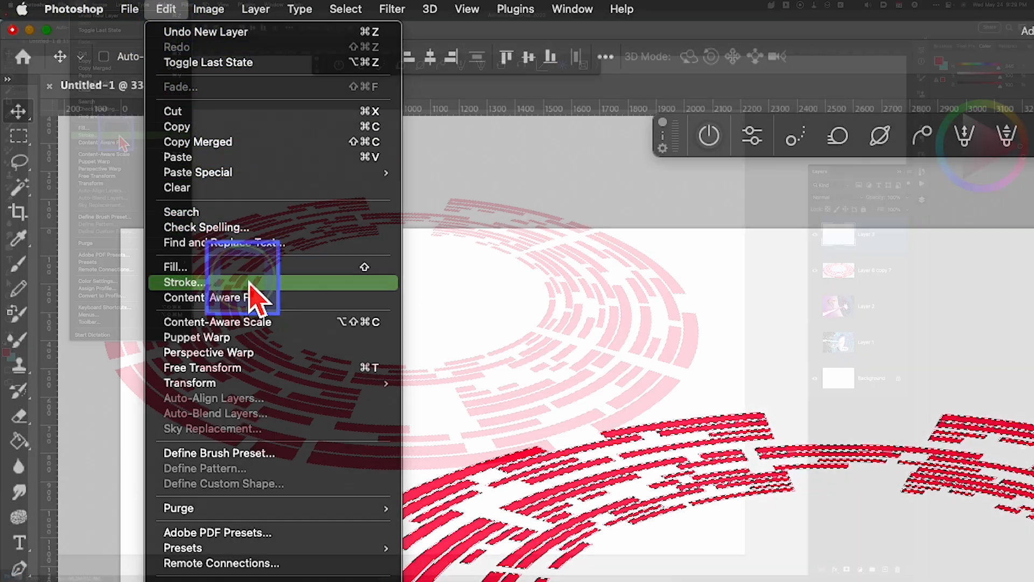
{"action": "left_click", "coordinate": [245, 286]}
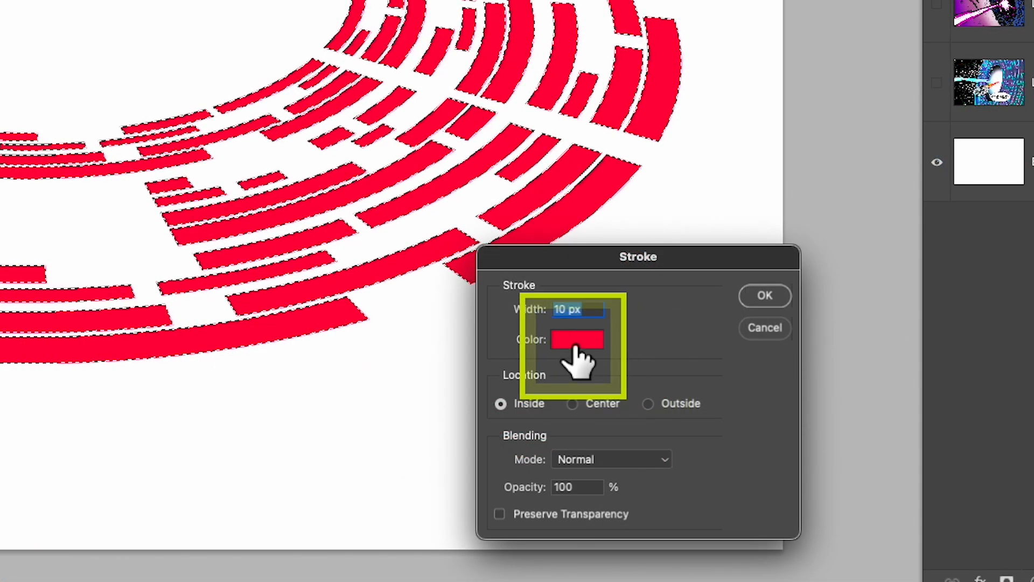
{"action": "type", "text": "5"}
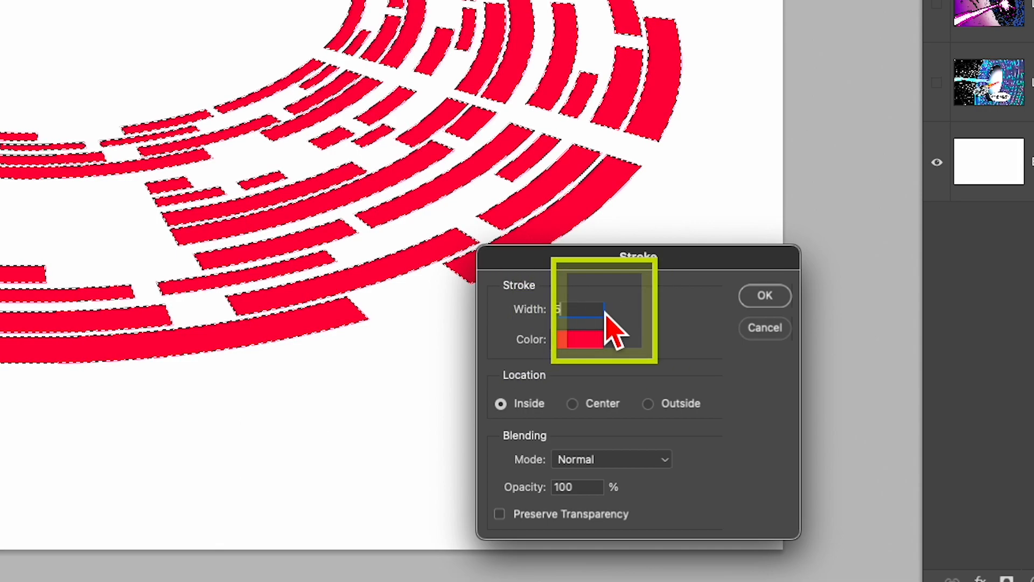
{"action": "left_click", "coordinate": [590, 413]}
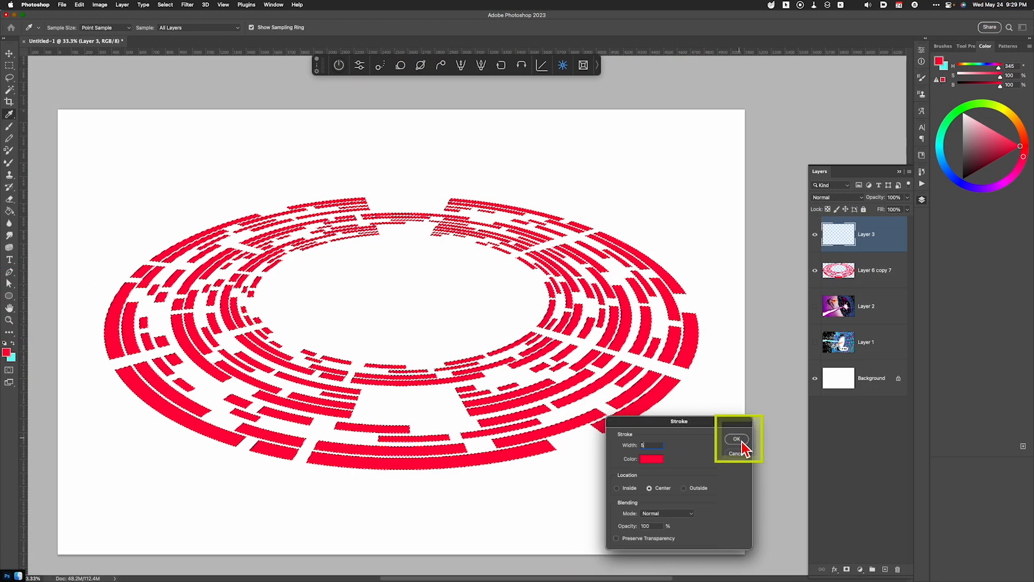
{"action": "left_click", "coordinate": [738, 439]}
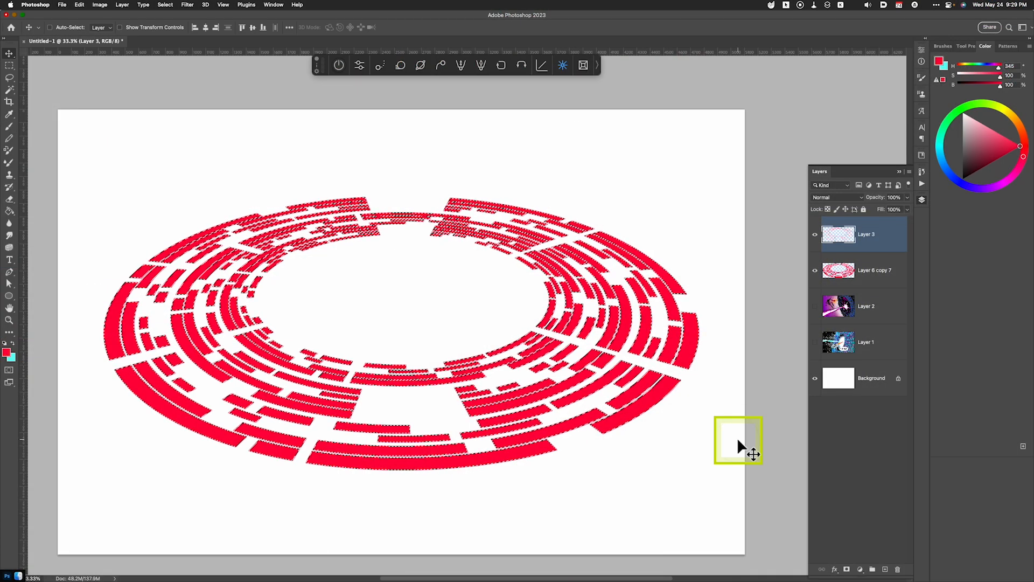
{"action": "key", "text": "v"}
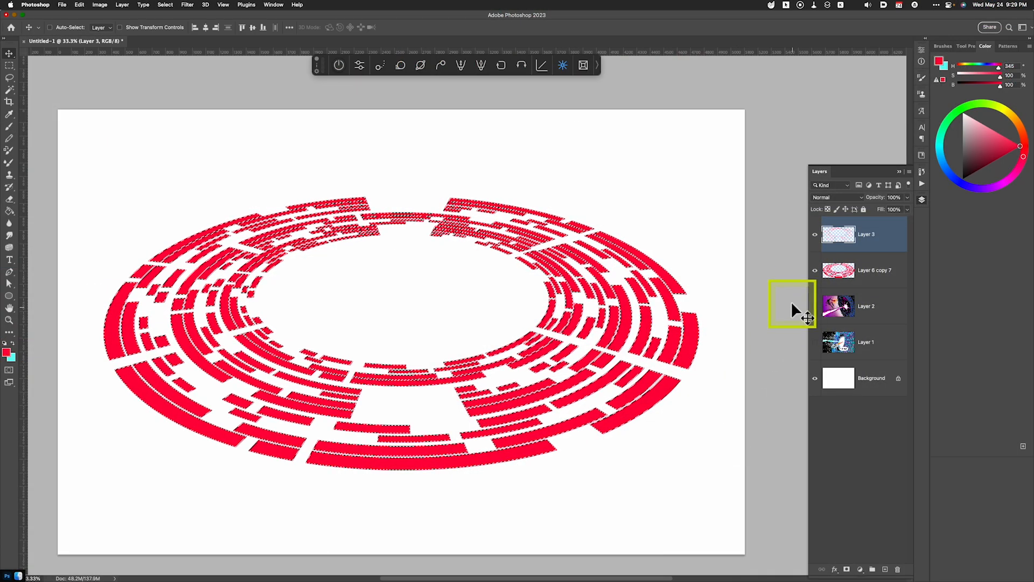
Step: Hide the filled red ring layer and deselect, leaving only the stroked outlines on display
{"action": "left_click", "coordinate": [814, 272]}
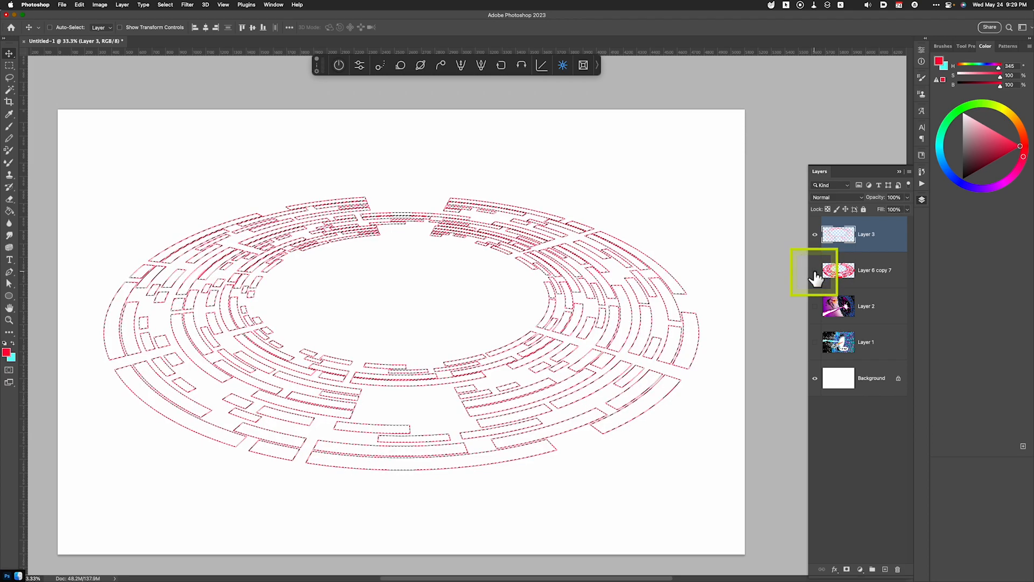
{"action": "key", "text": "super+d"}
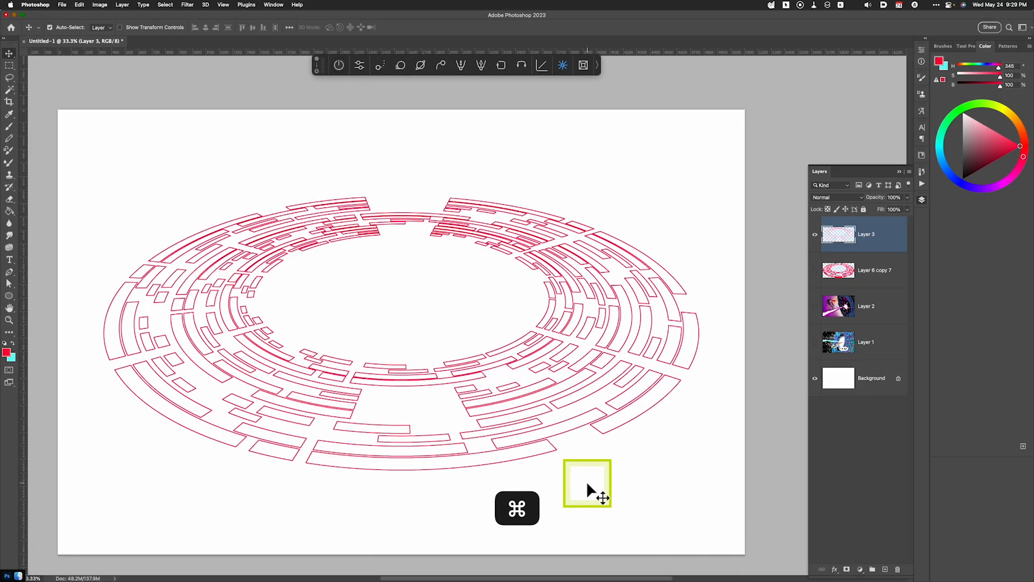
{"action": "key", "text": "super+minus"}
{"action": "key", "text": "super+equal"}
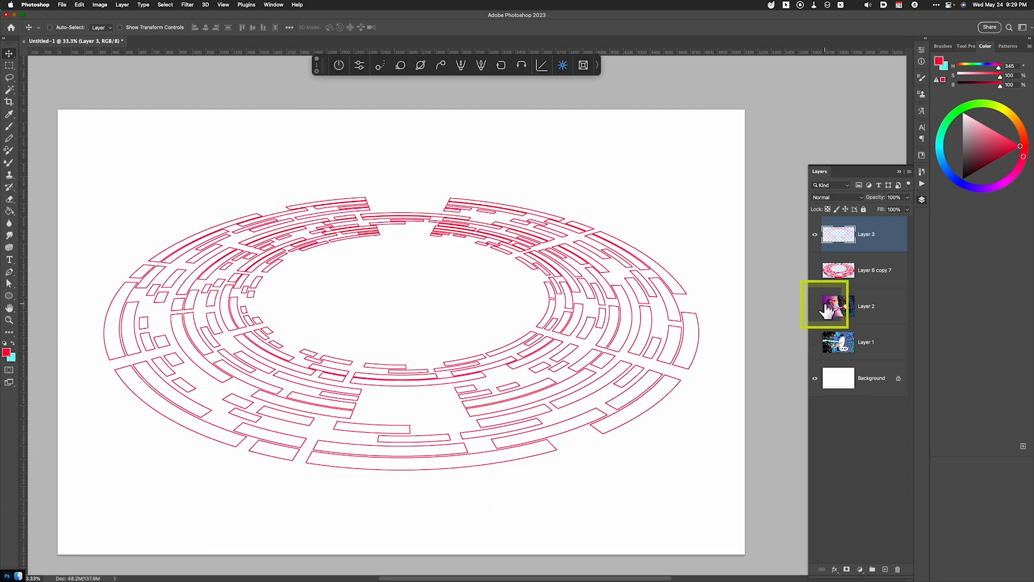
Step: Hide the outline layer and view the reference artwork on Layer 2 and Layer 1, one at a time
{"action": "left_click", "coordinate": [815, 234]}
{"action": "left_click", "coordinate": [813, 308]}
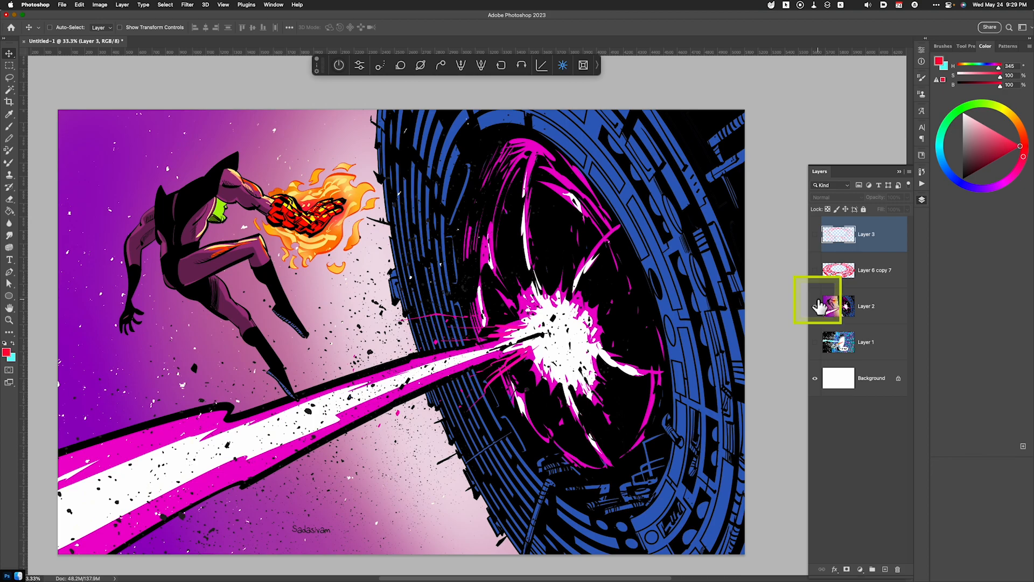
{"action": "left_click", "coordinate": [814, 306]}
{"action": "left_click", "coordinate": [815, 342]}
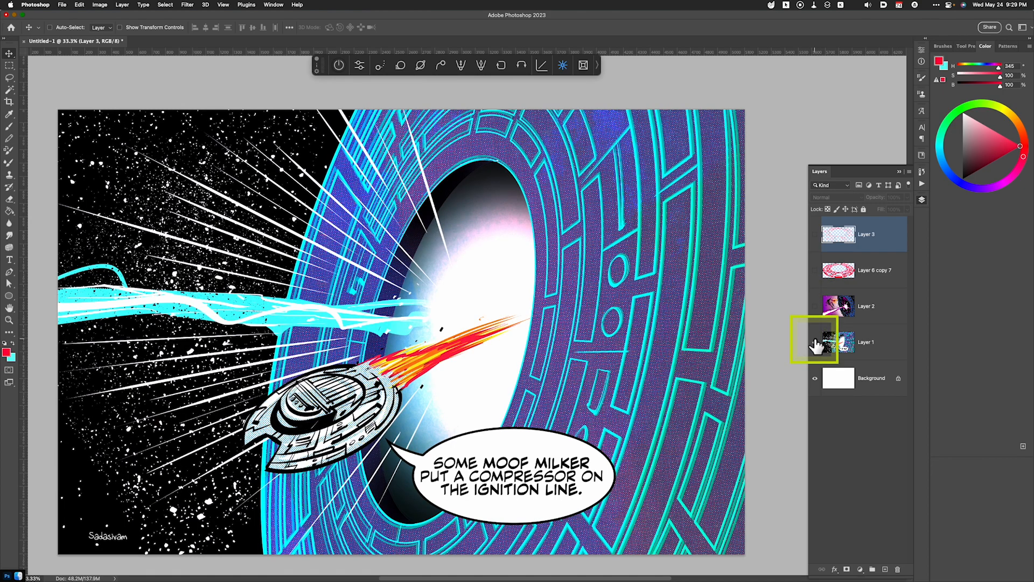